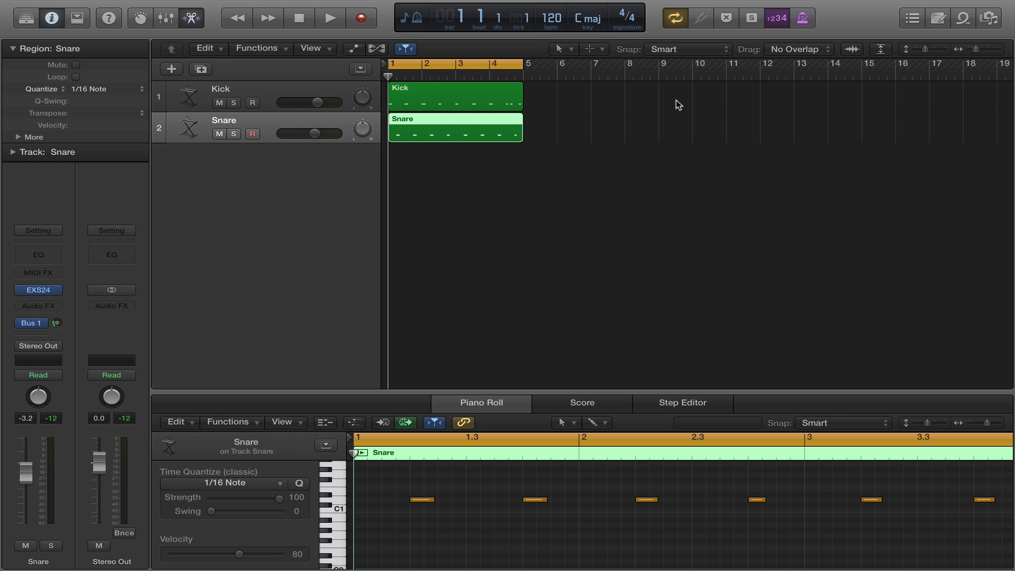
Step: Play back the kick and snare loop, and show the channel fed by the Snare track's Bus 1 send
left_click(681, 125)
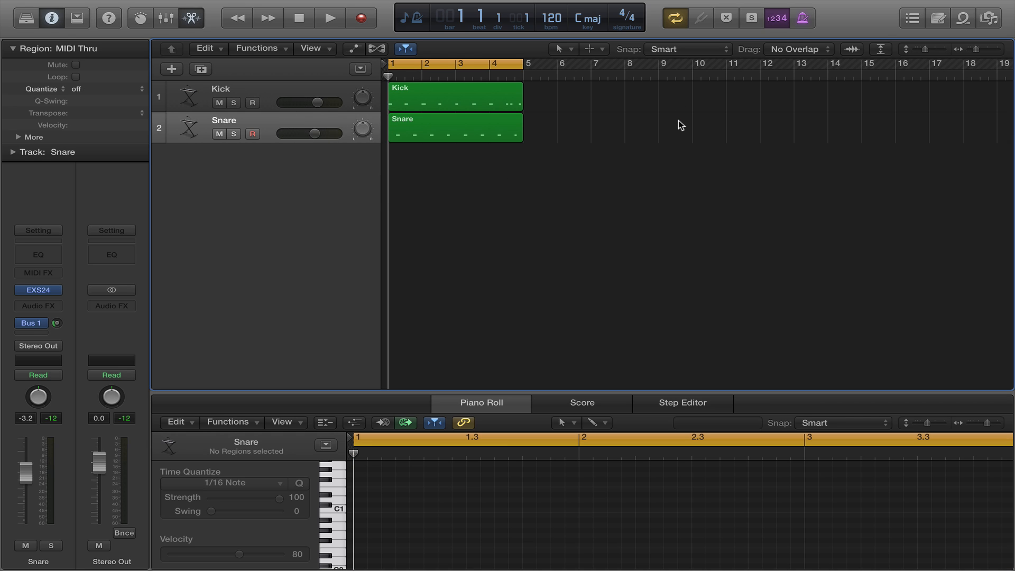
key("space")
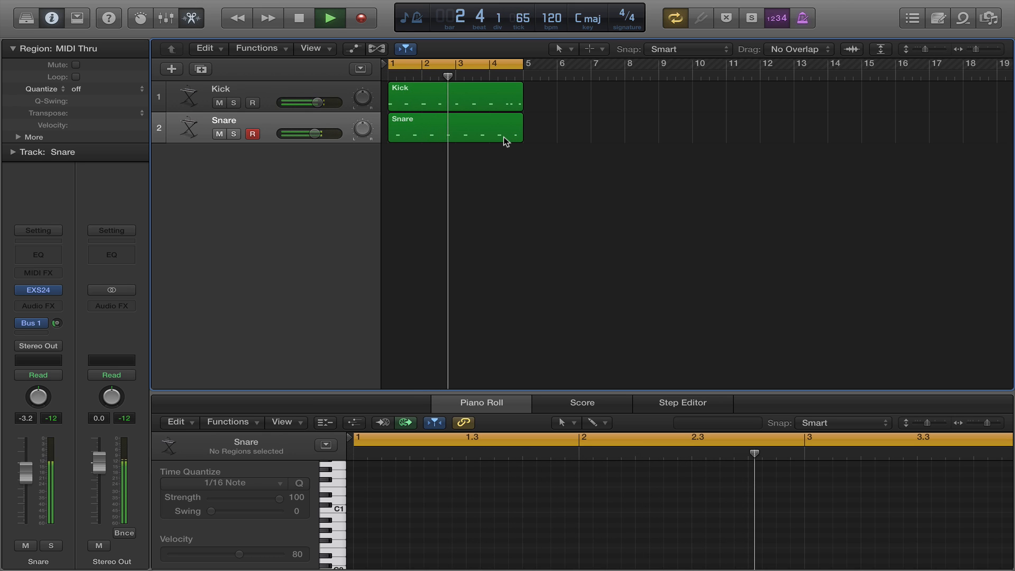
key("space")
left_click(271, 118)
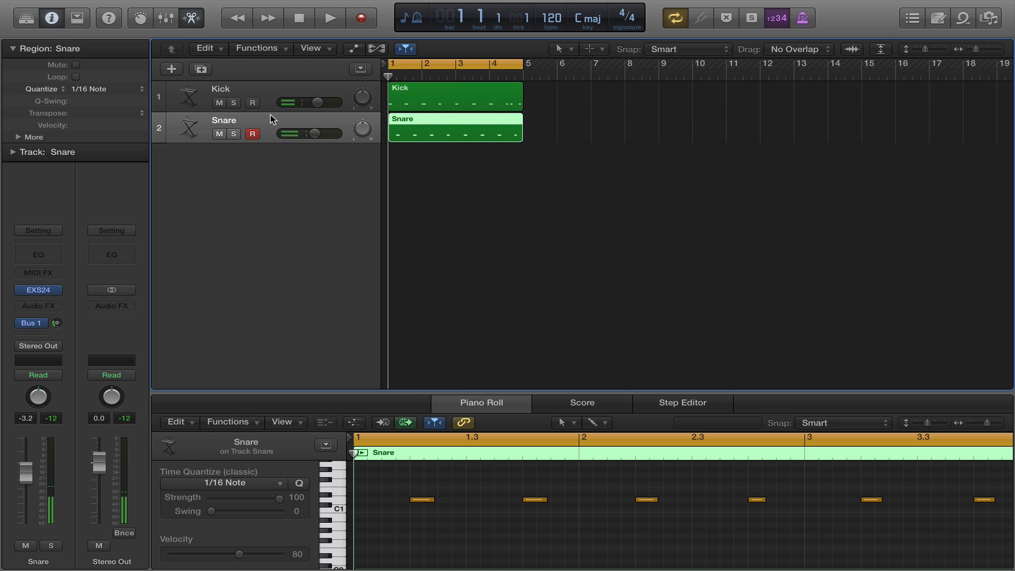
left_click(33, 324)
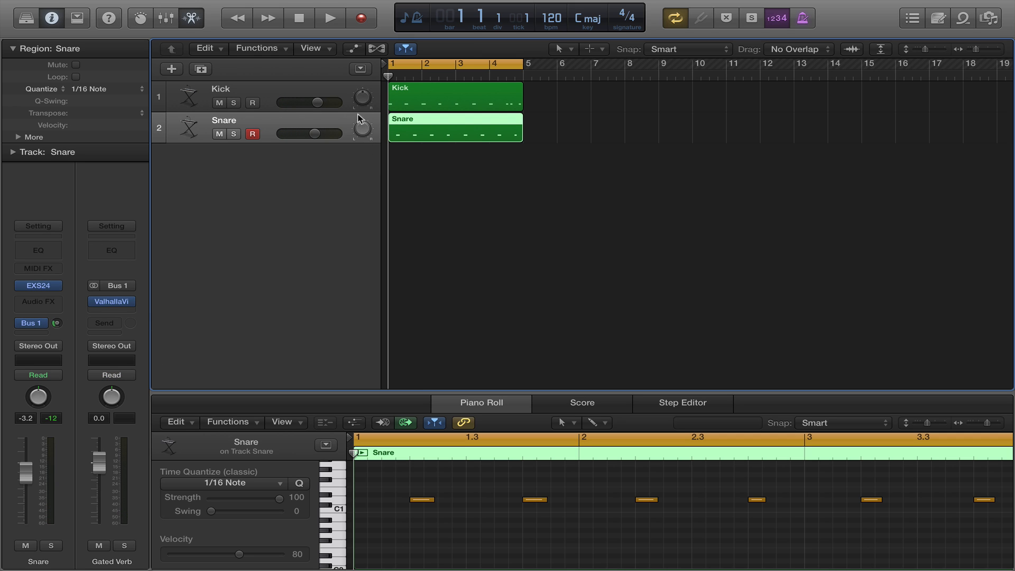
Step: Group the Kick and Snare tracks into a Summing Stack
left_click(265, 88, "shift")
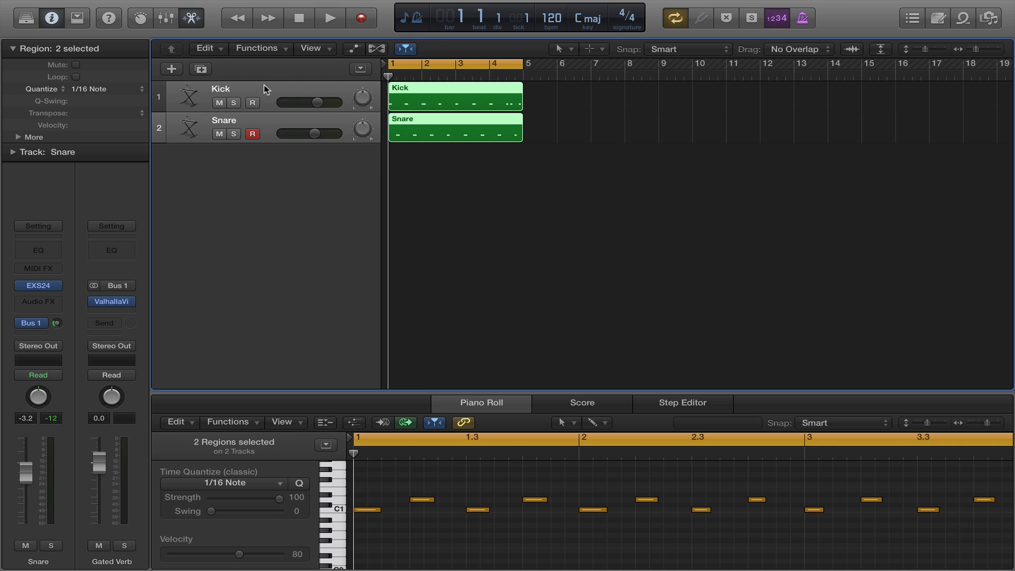
right_click(267, 91)
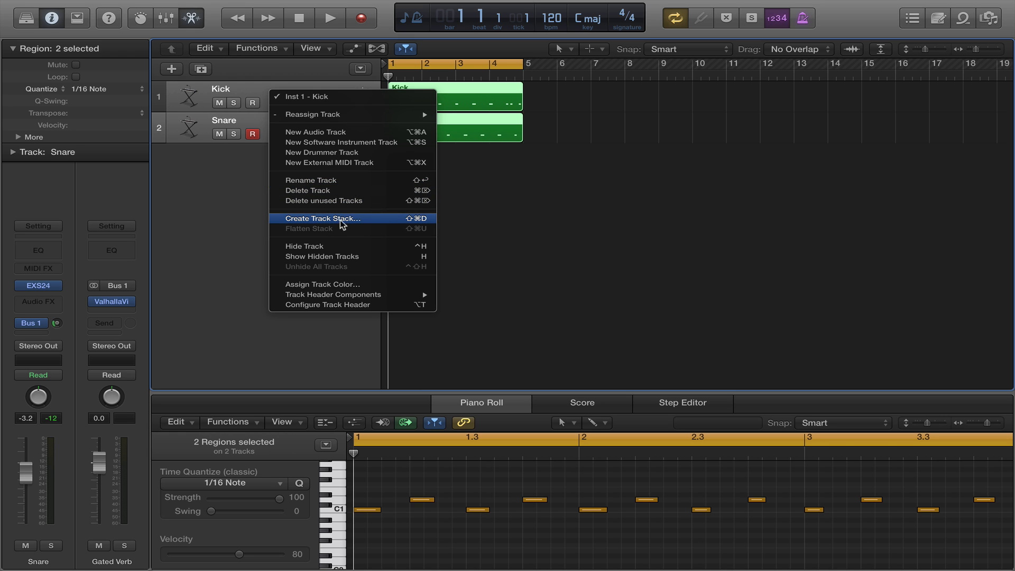
left_click(383, 219)
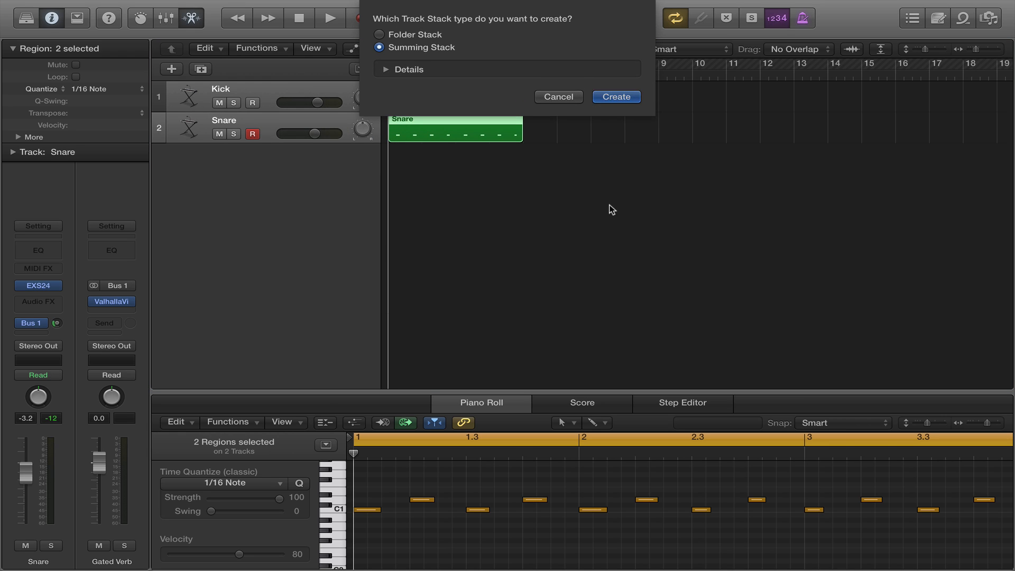
left_click(613, 96)
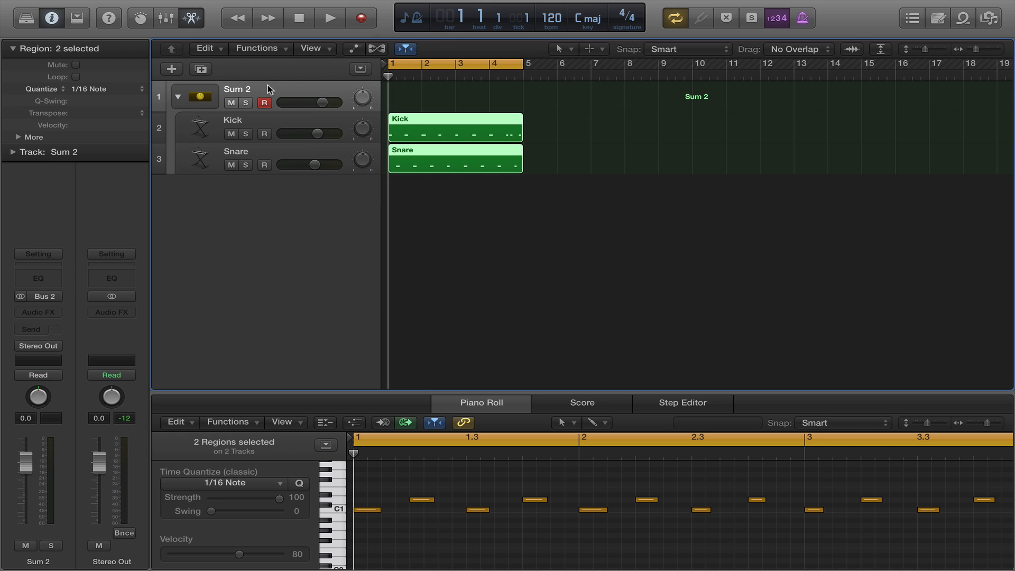
Step: Rename the new summing stack 707 Kit and collapse it
double_click(248, 91)
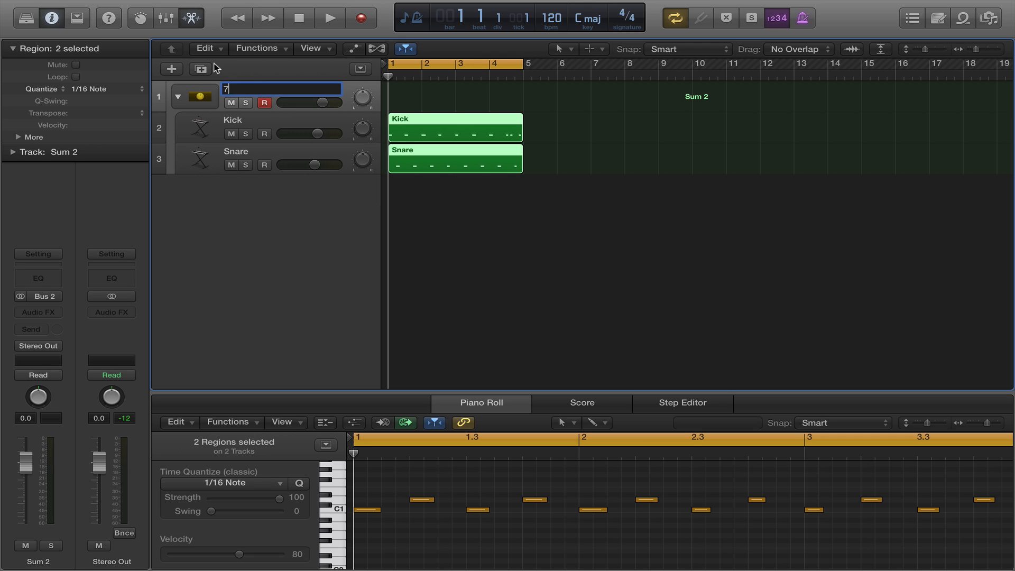
type("707 Kit")
key("Return")
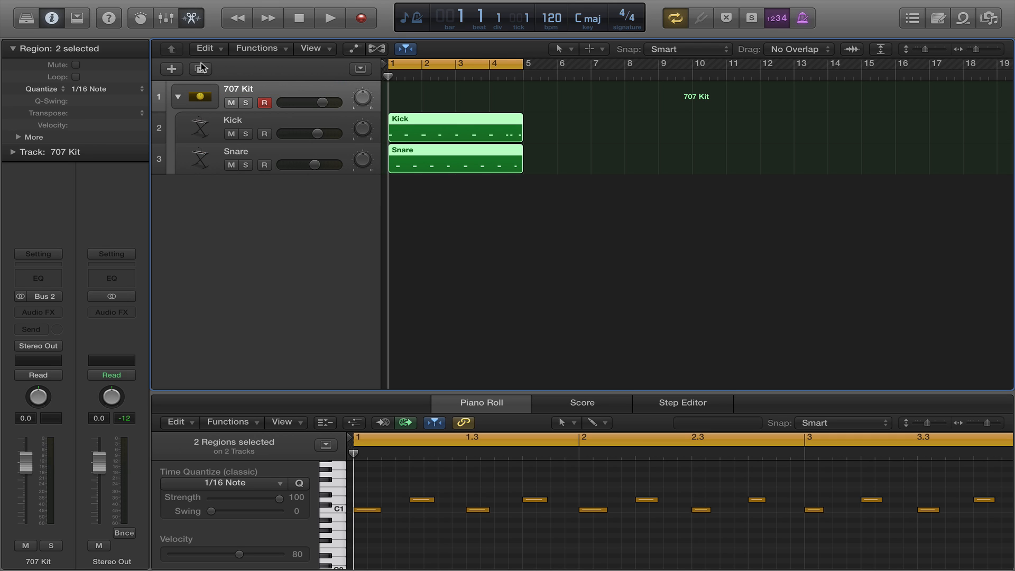
left_click(178, 97)
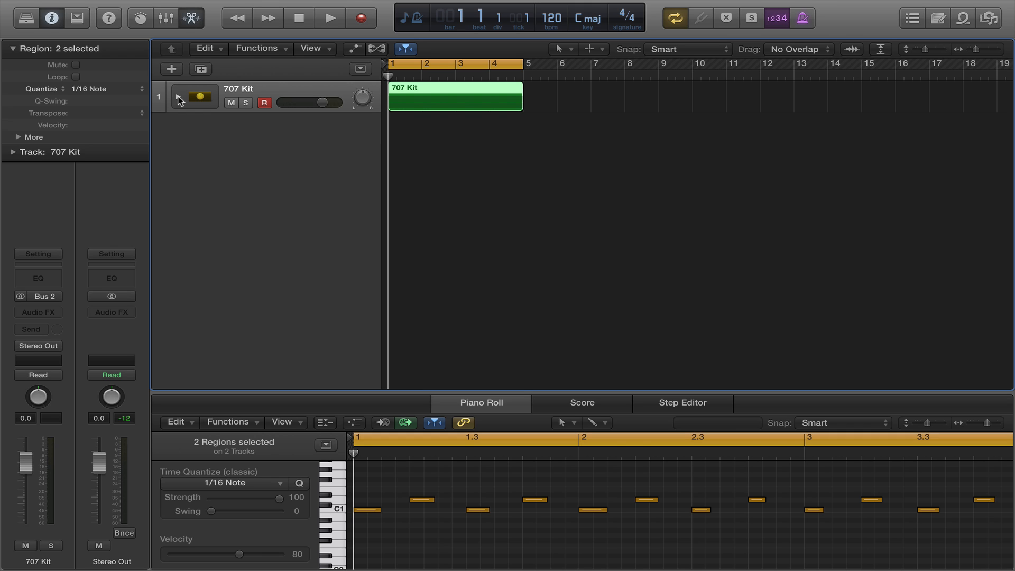
Step: Add a Bus 3 send to the 707 Kit stack and name its aux channel Parallel Drums
left_click(40, 330)
mouse_move(74, 386)
left_click(120, 405)
double_click(112, 562)
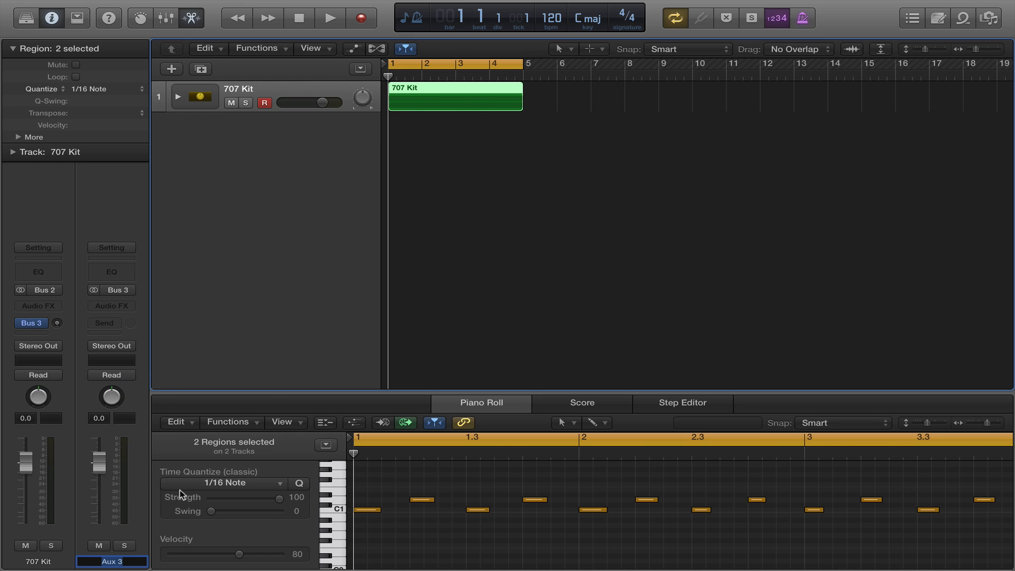
type("Parallel Drums")
key("Return")
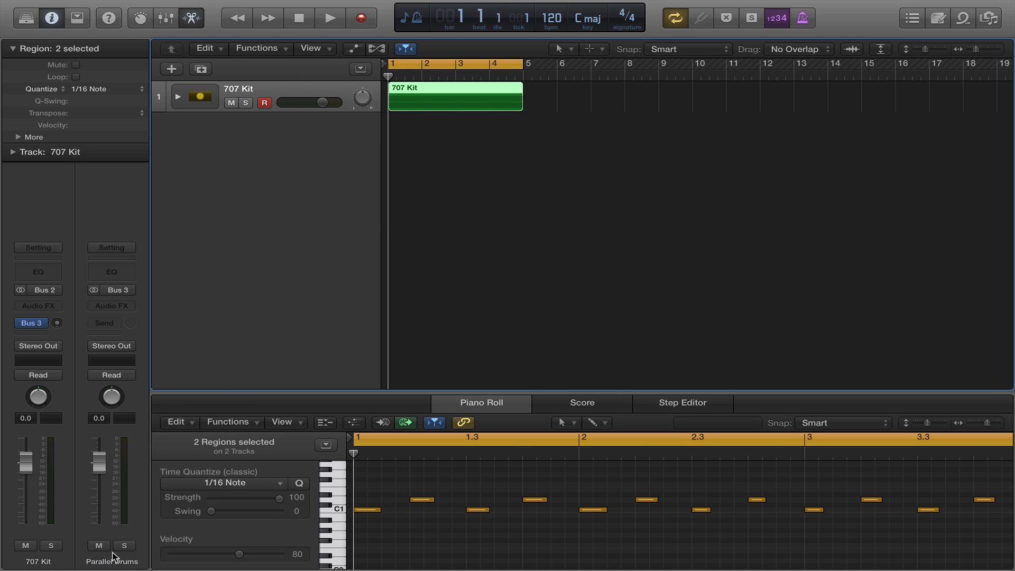
Step: Create an arrangement track for the Parallel Drums aux channel
right_click(133, 565)
left_click(165, 523)
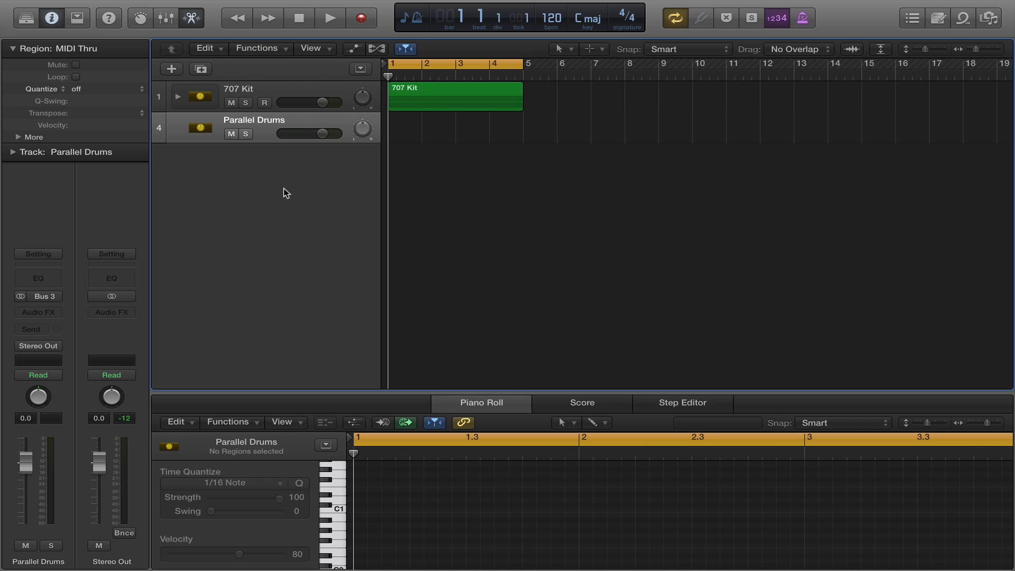
mouse_move(25, 463)
left_mouse_down()
mouse_move(34, 529)
mouse_move(44, 473)
mouse_move(33, 499)
mouse_move(25, 473)
left_mouse_up()
Step: Turn up the 707 Kit's Bus 3 send and lower the Parallel Drums track volume to about -11.6 dB
left_click(282, 90)
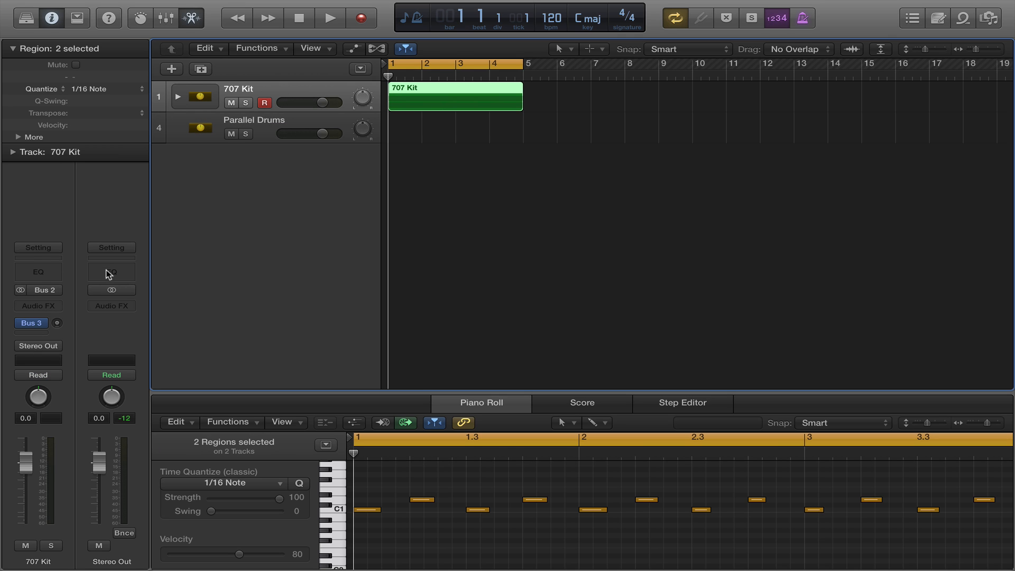
left_click_drag(57, 326, 58, 321)
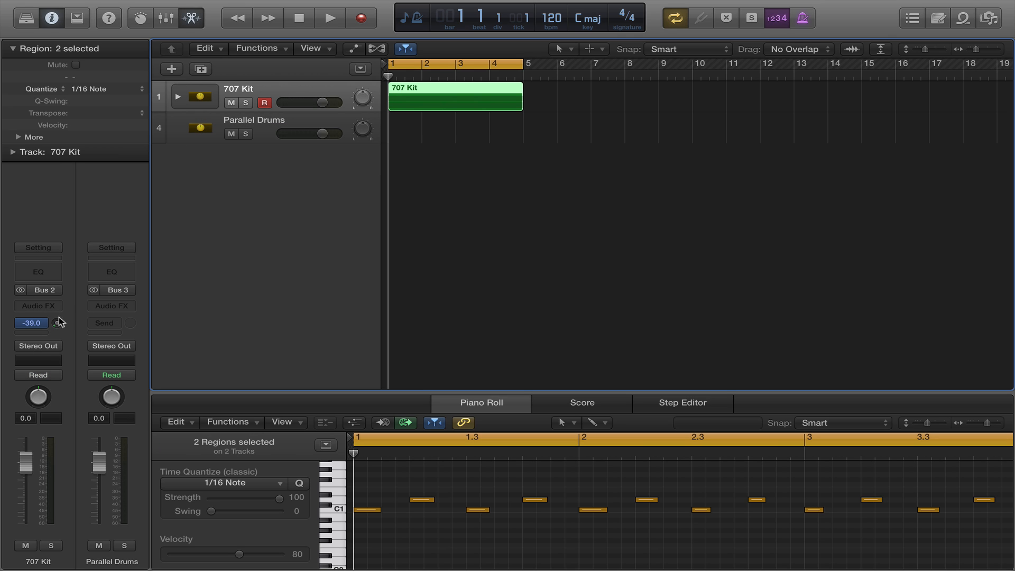
left_click(291, 115)
left_click_drag(322, 133, 282, 134)
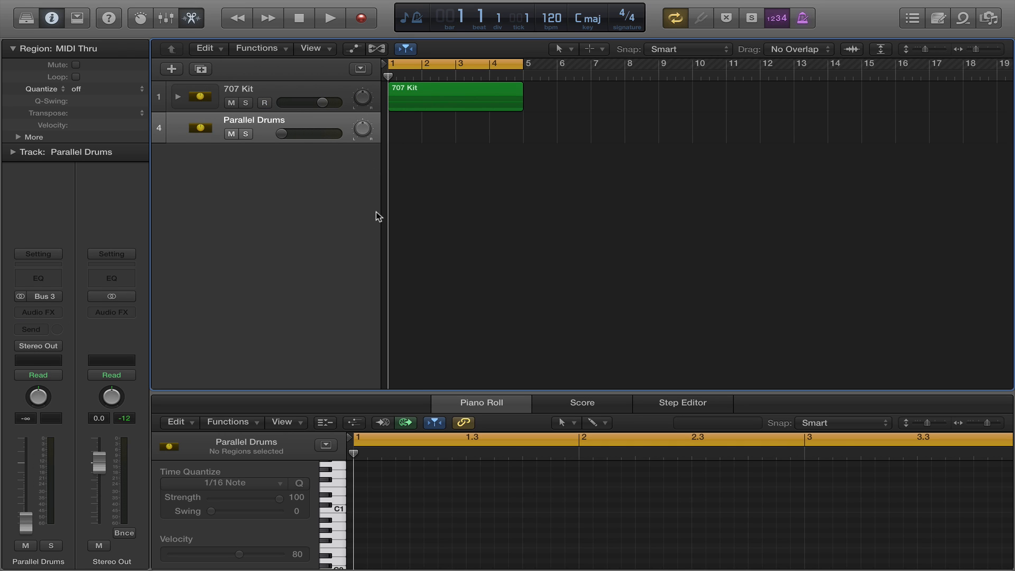
left_click_drag(282, 133, 301, 134)
Step: Insert a Bitcrusher on the Parallel Drums track and set its Drive to 11.0 dB
left_click(62, 312)
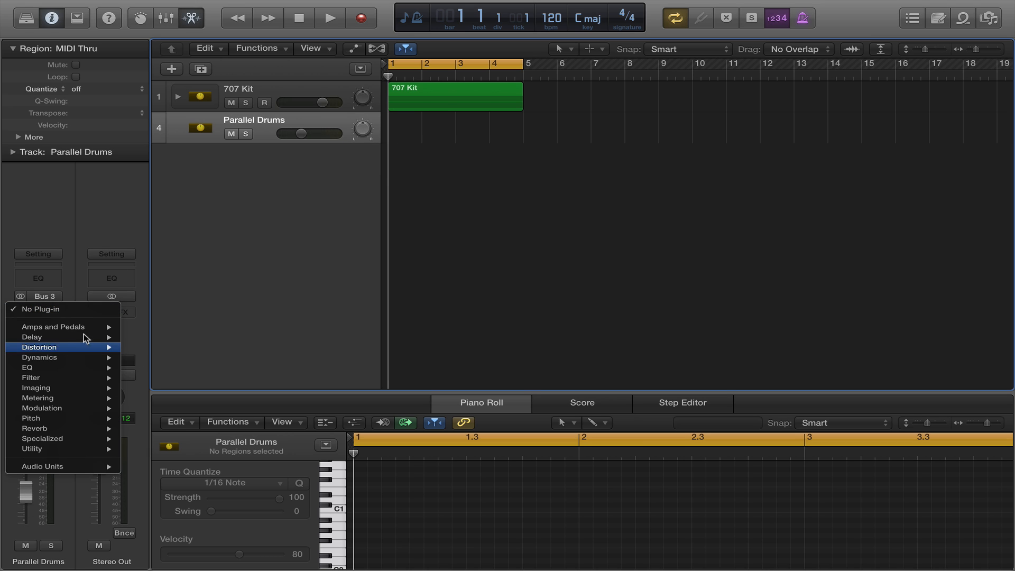
mouse_move(56, 341)
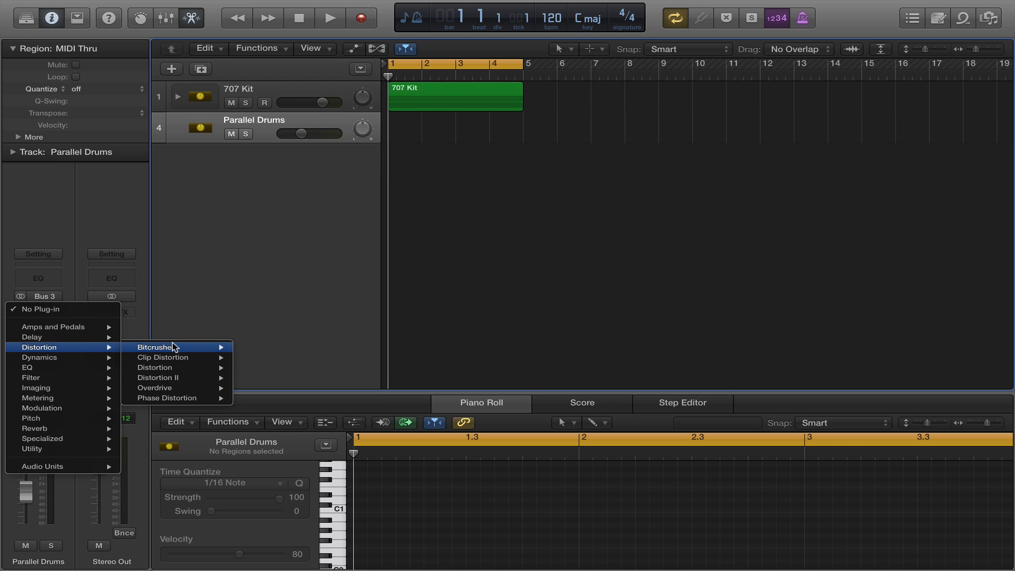
left_click(251, 347)
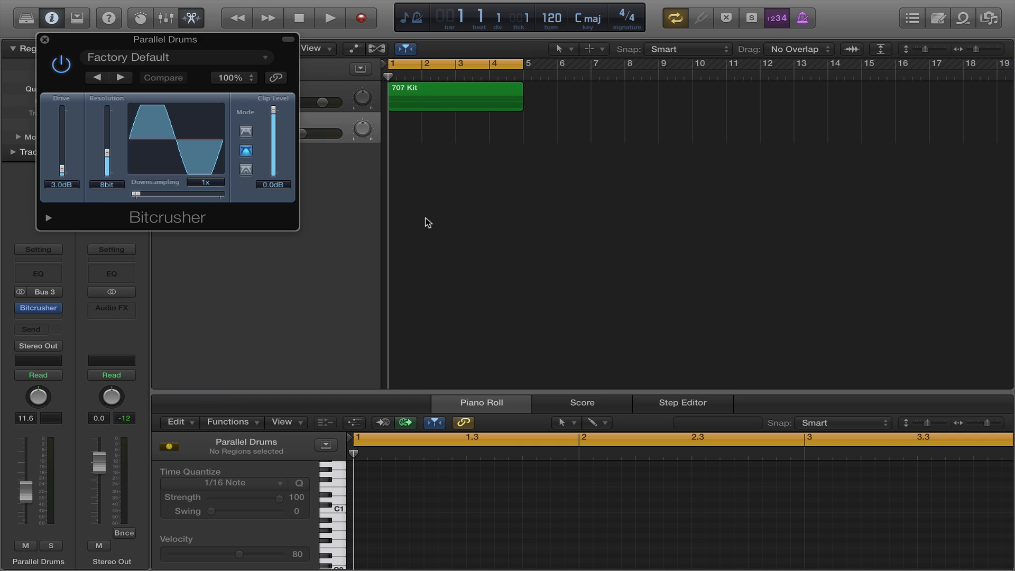
left_click_drag(60, 176, 65, 160)
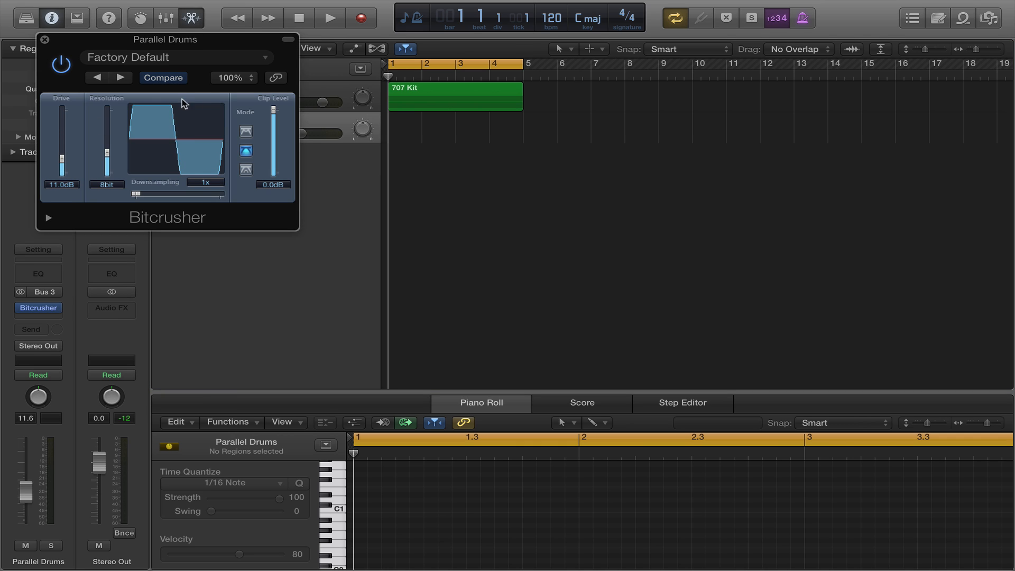
left_click(44, 39)
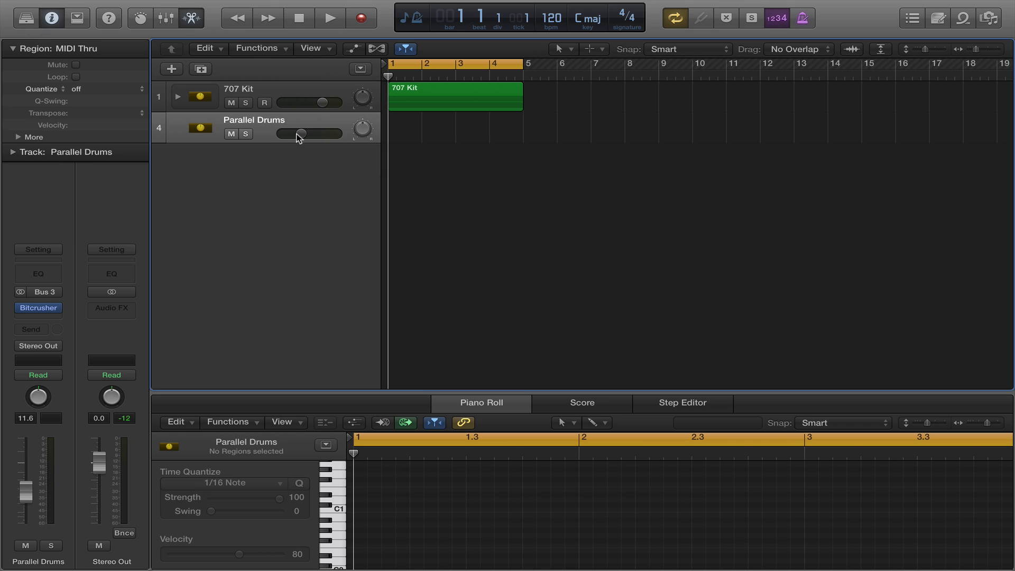
Step: Adjust the Parallel Drums track volume to -10.0 dB with the loop playing
left_click_drag(299, 134, 292, 140)
left_click_drag(299, 134, 302, 133)
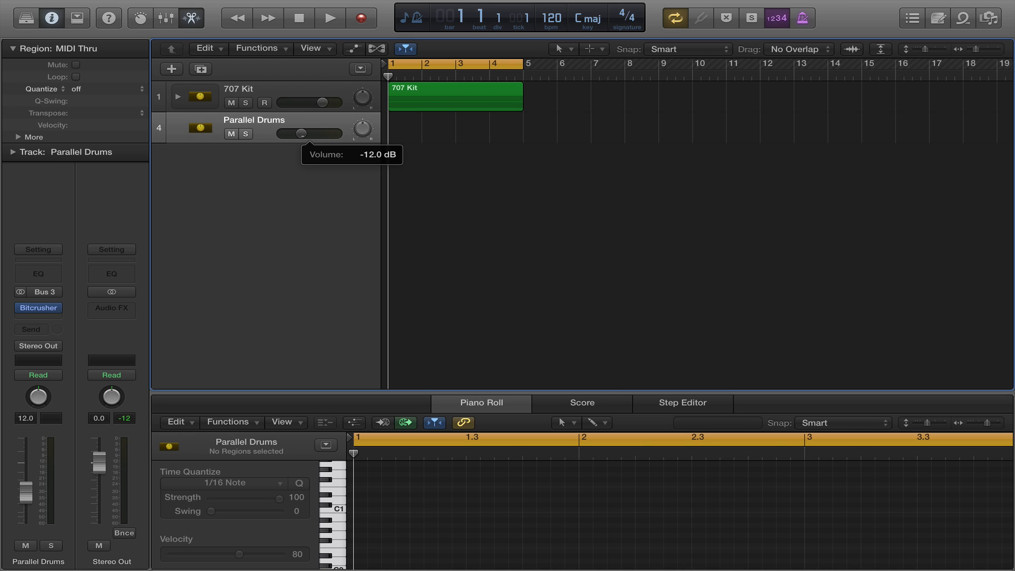
key("space")
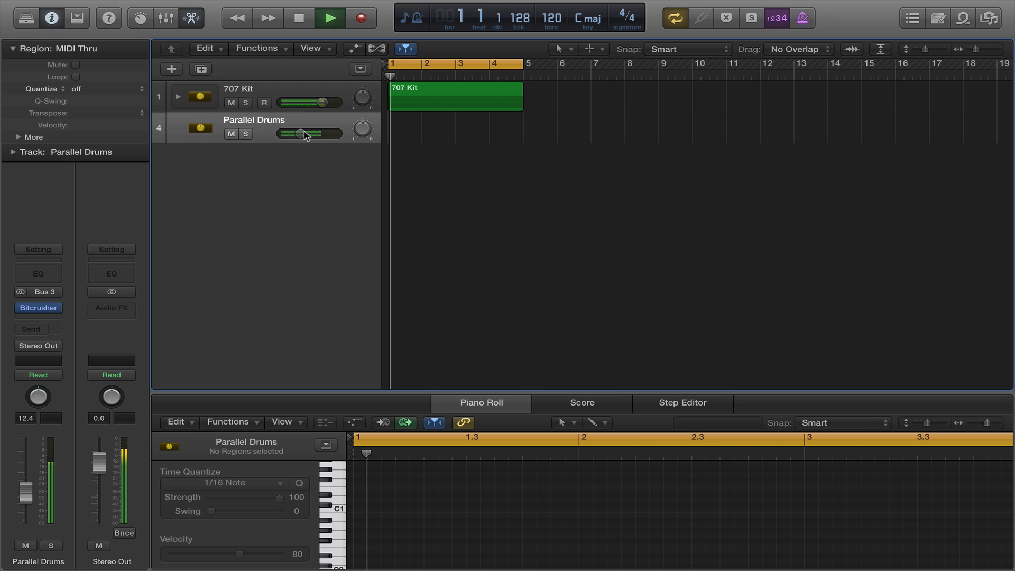
left_click_drag(299, 135, 303, 135)
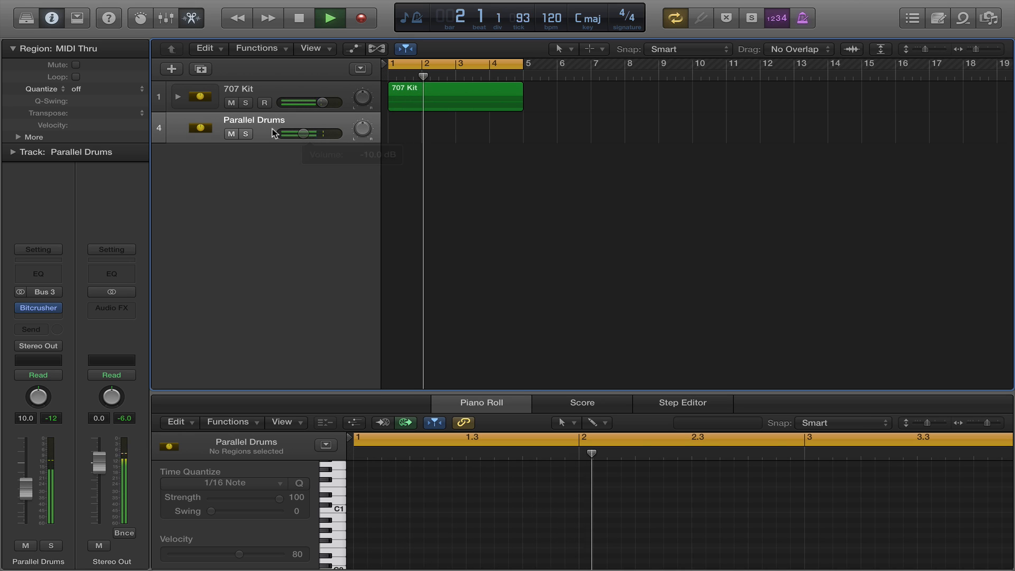
Step: Compare the loop with the Parallel Drums track muted and unmuted, and stop playback
left_click(232, 134)
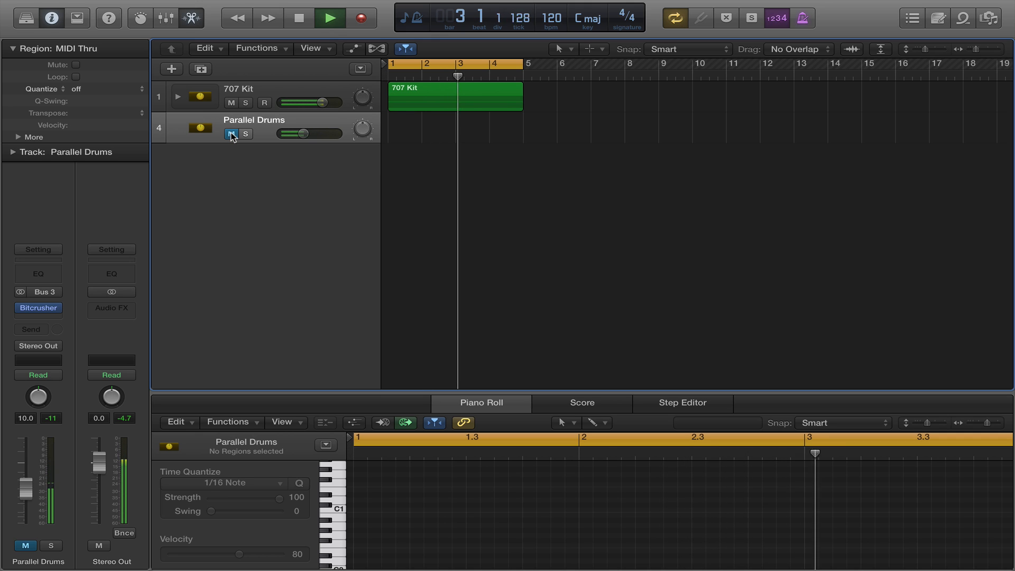
left_click(231, 134)
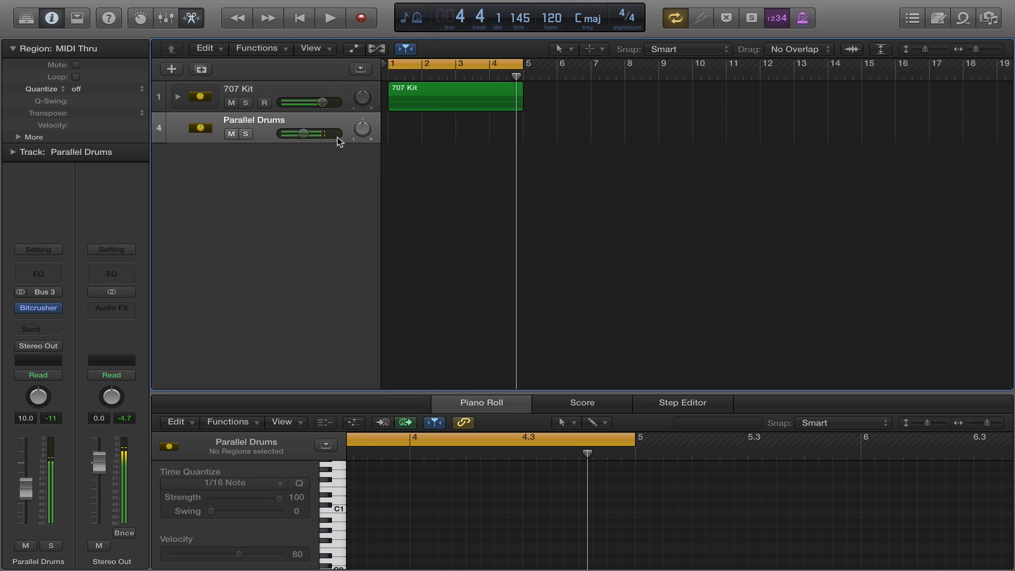
key("space")
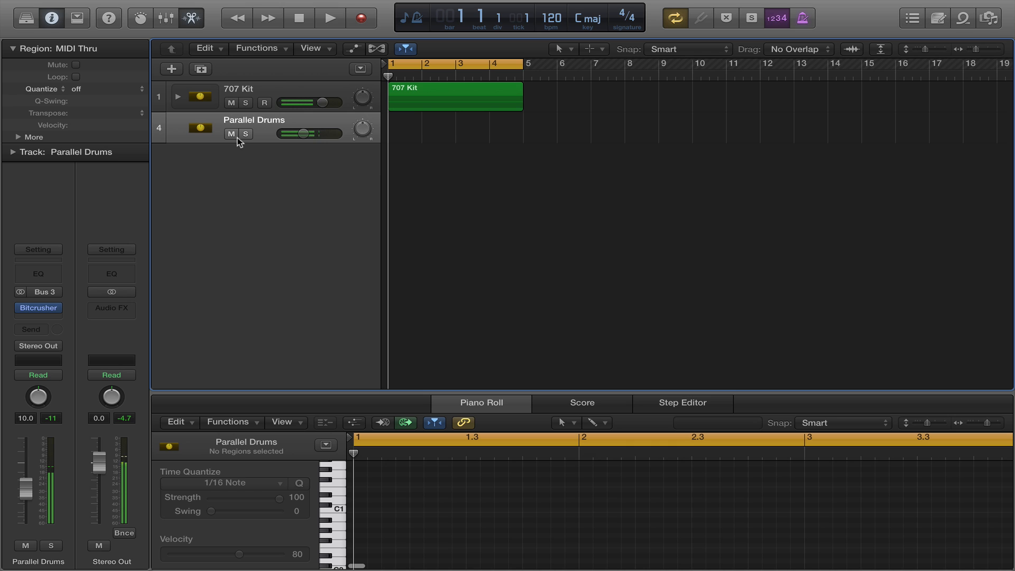
Step: Insert the PSP VintageWarmer2 plug-in after the Bitcrusher on the Parallel Drums track
left_click(51, 316)
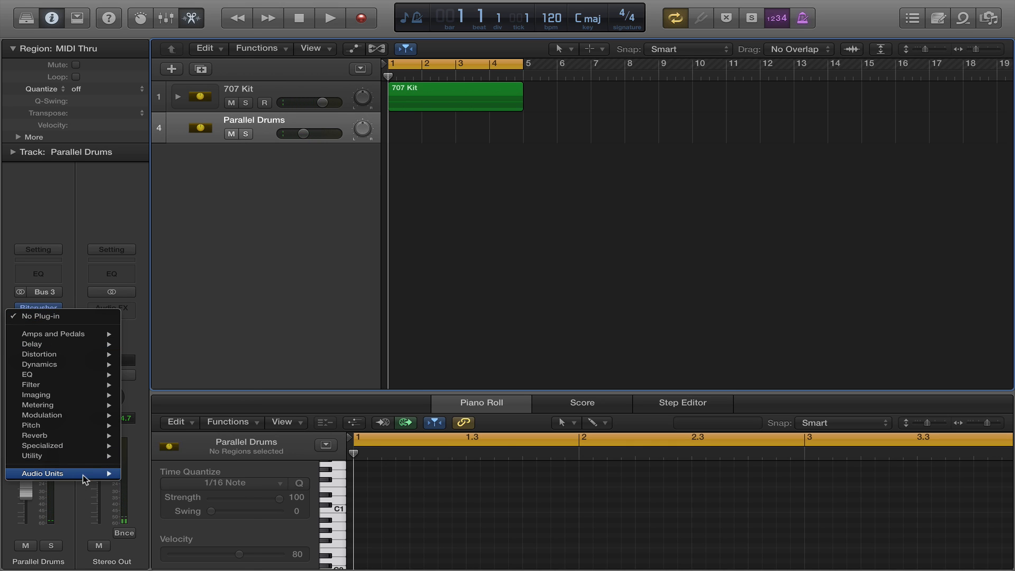
mouse_move(85, 479)
mouse_move(184, 472)
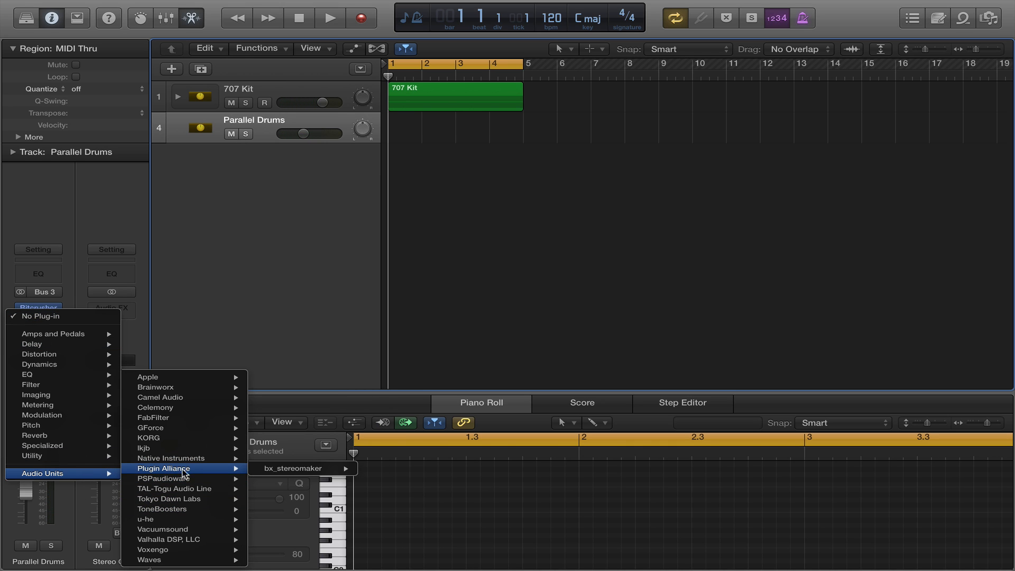
mouse_move(299, 500)
left_click(415, 501)
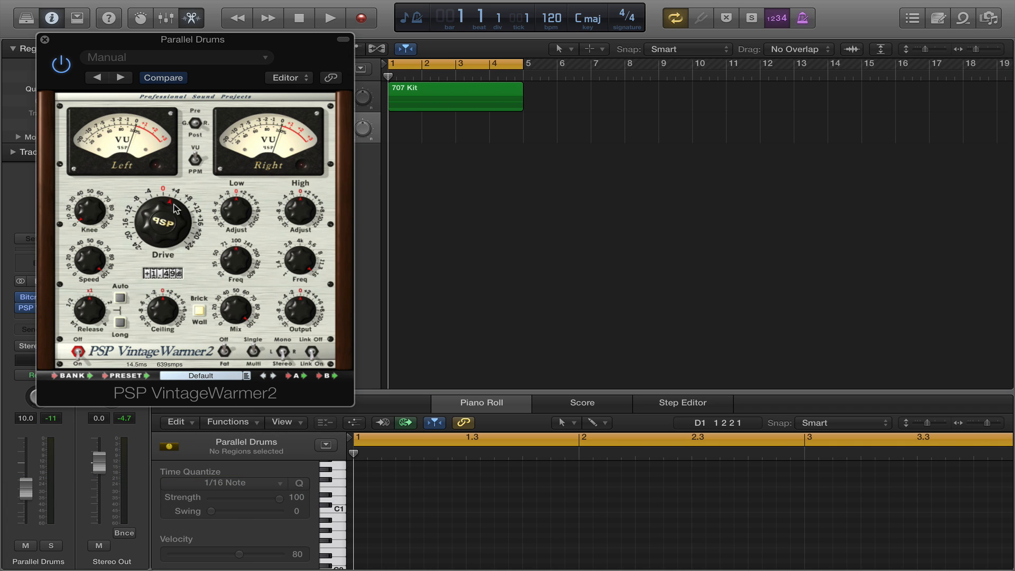
Step: Raise the VintageWarmer2's Drive and Knee slightly, and play back the processed drum loop
left_click_drag(174, 206, 178, 202)
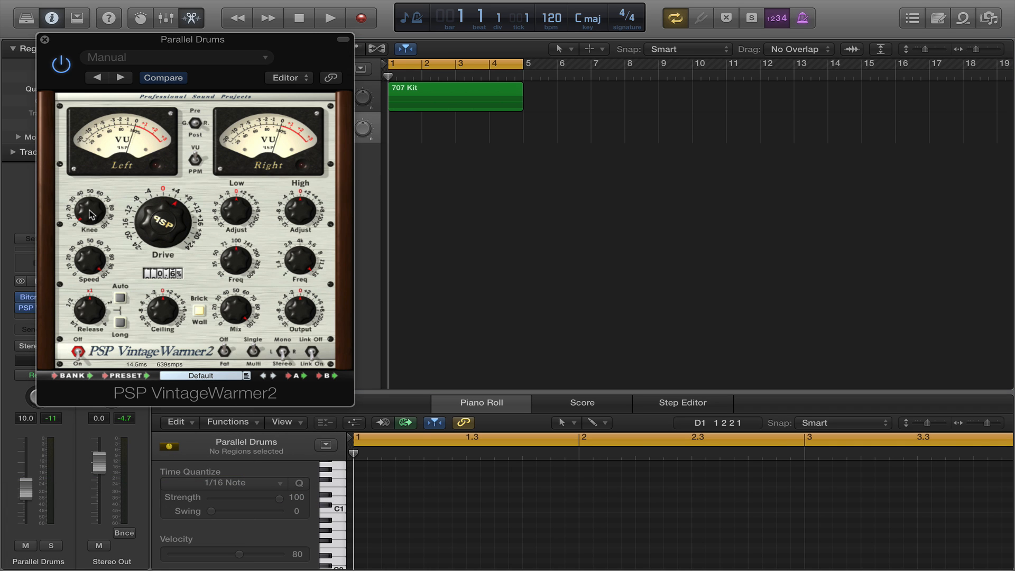
left_click_drag(90, 209, 92, 204)
left_click(45, 40)
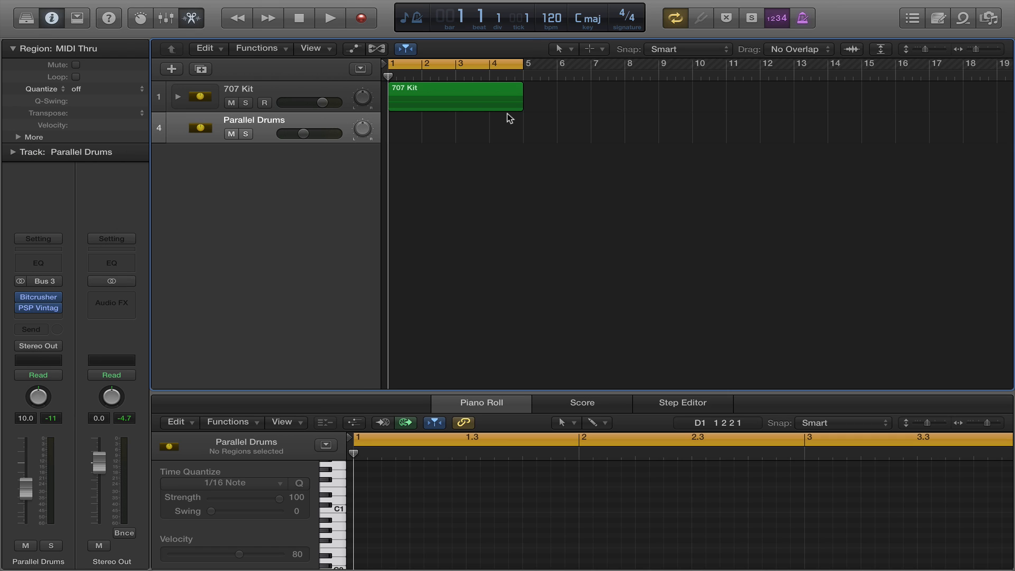
key("space")
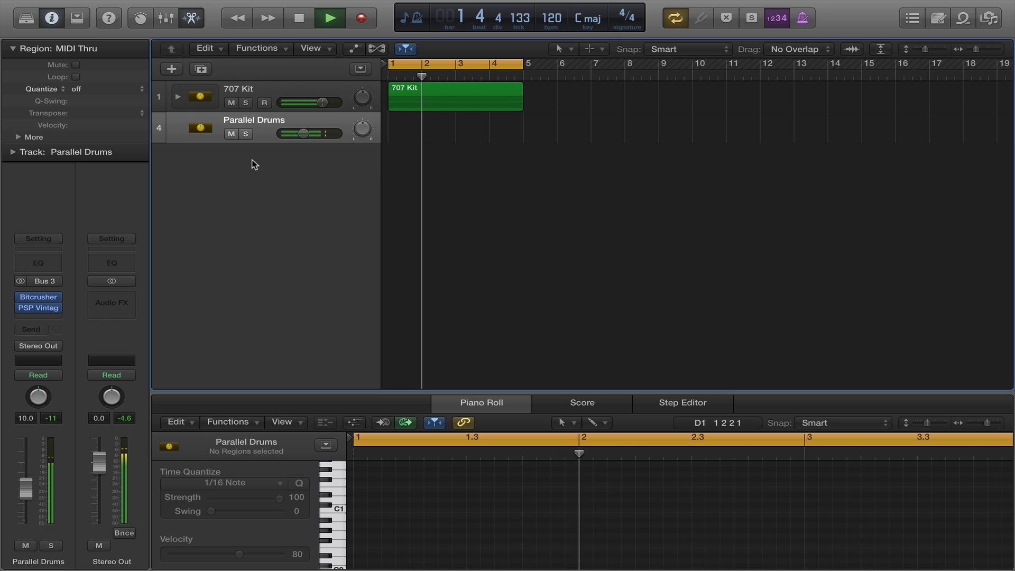
key("space")
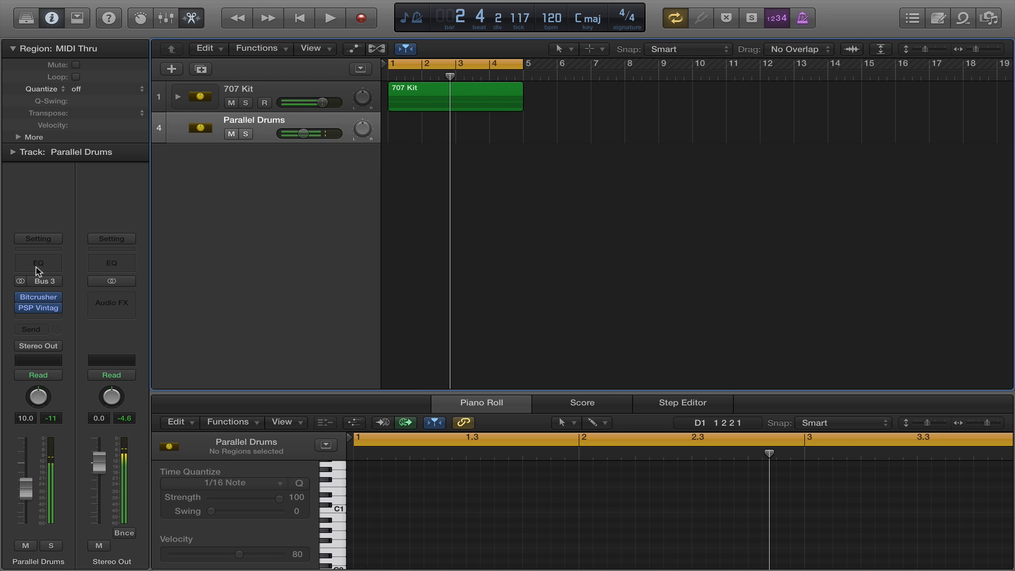
Step: Insert a stereo Compressor after the PSP VintageWarmer2 on the Parallel Drums track
left_click(43, 317)
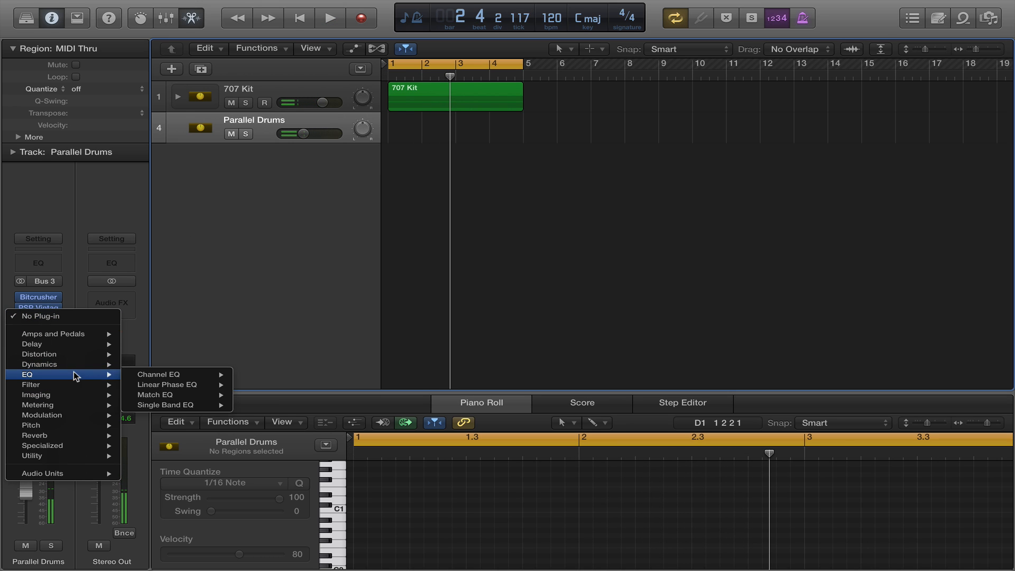
mouse_move(75, 365)
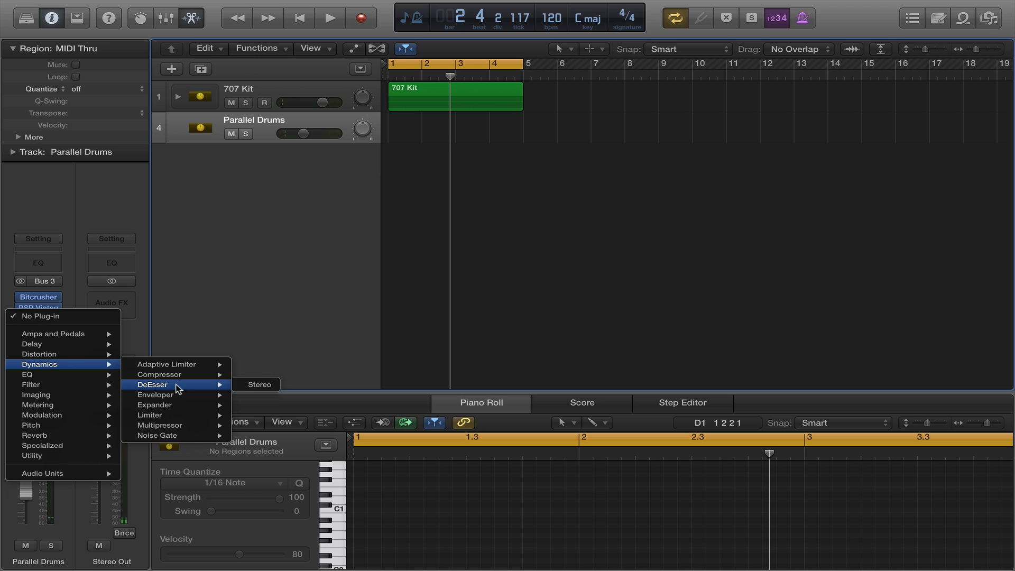
mouse_move(179, 374)
left_click(260, 374)
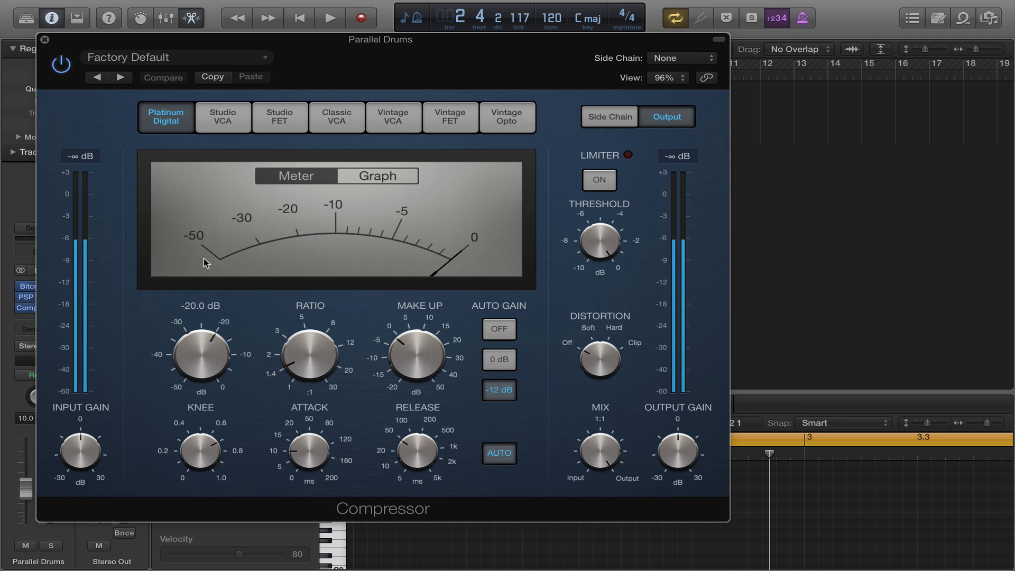
Step: Set the Compressor's ratio to 1.6:1 while the loop plays, stop playback and close the plug-in window
key("space")
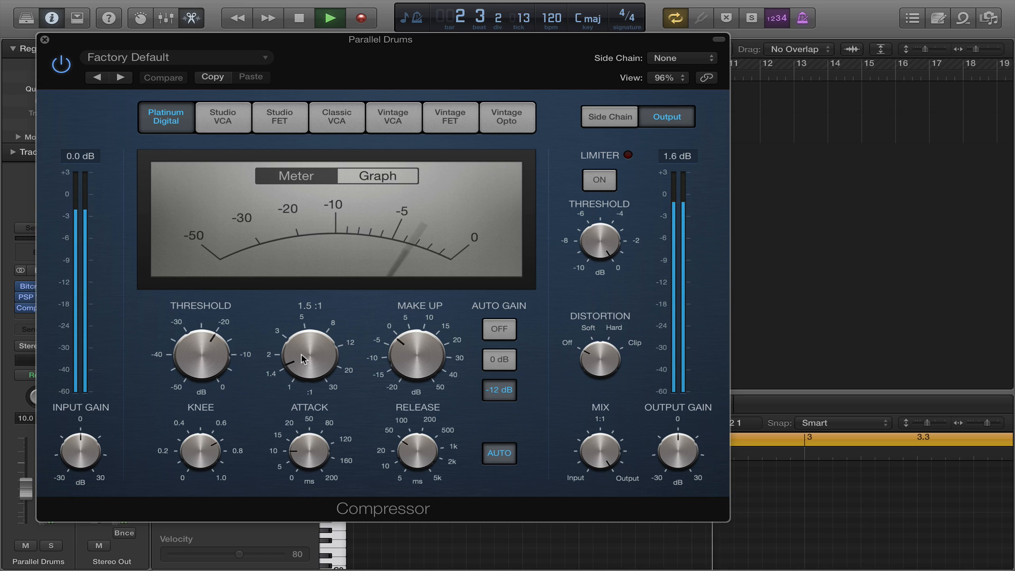
left_click_drag(301, 353, 302, 352)
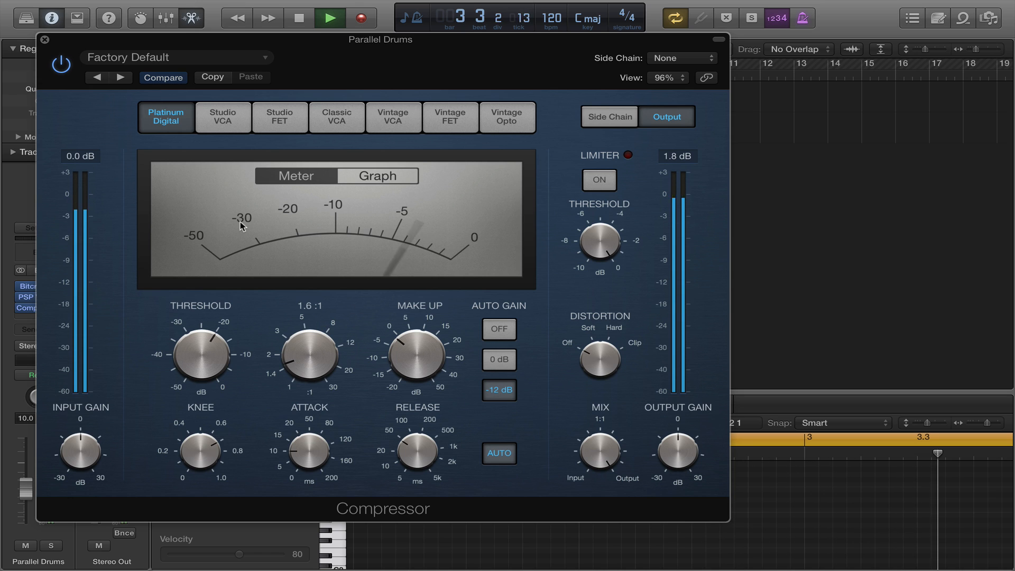
key("space")
left_click(45, 40)
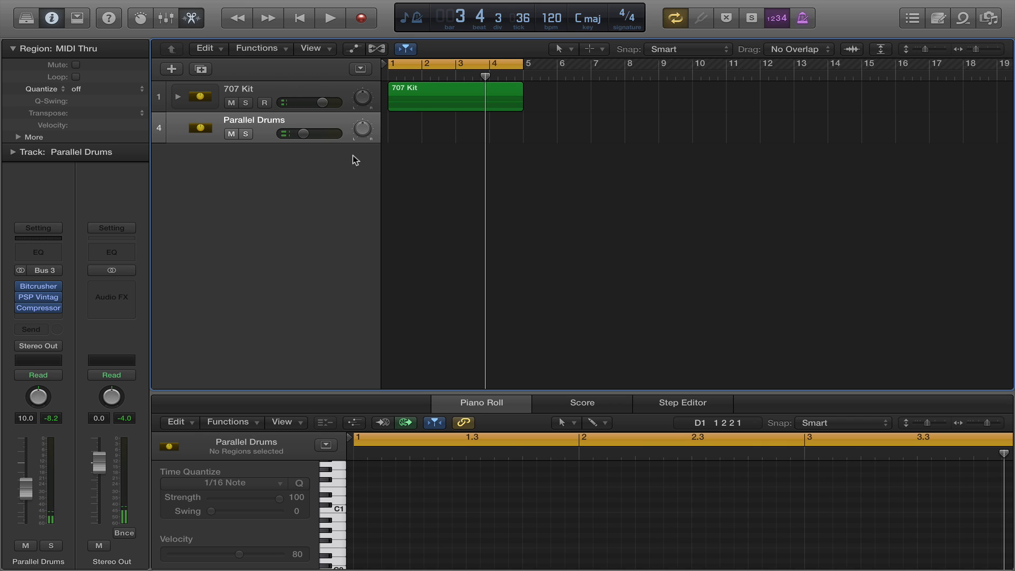
Step: Pull the Parallel Drums volume fully down, raise it to -7.4 dB with the loop playing, and stop playback
left_click_drag(304, 135, 281, 134)
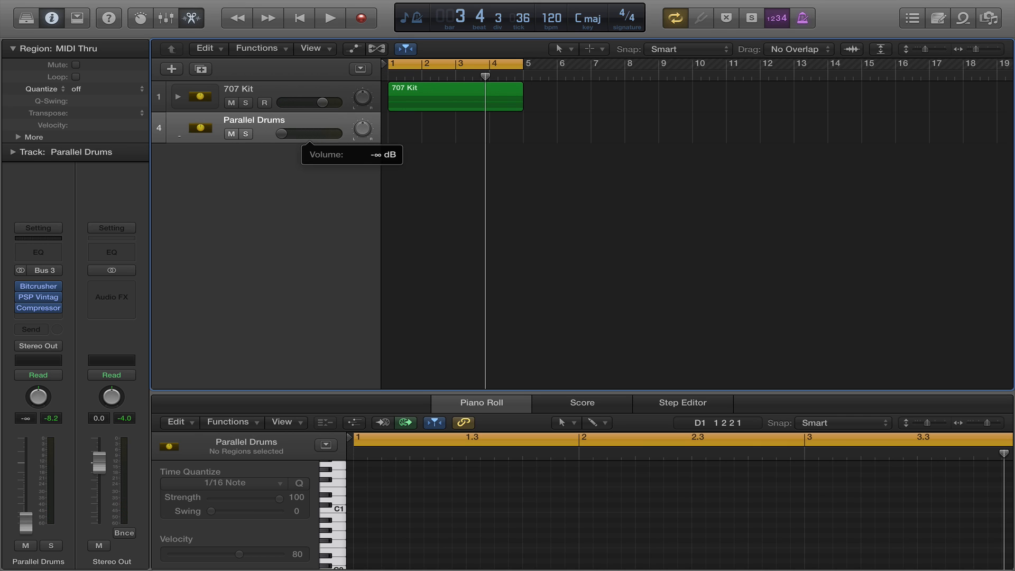
key("space")
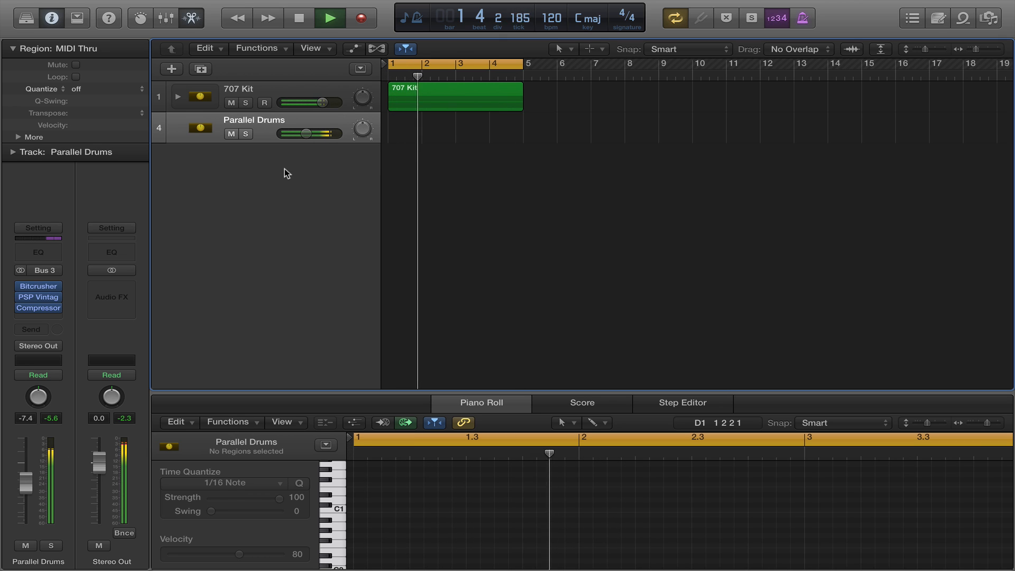
key("space")
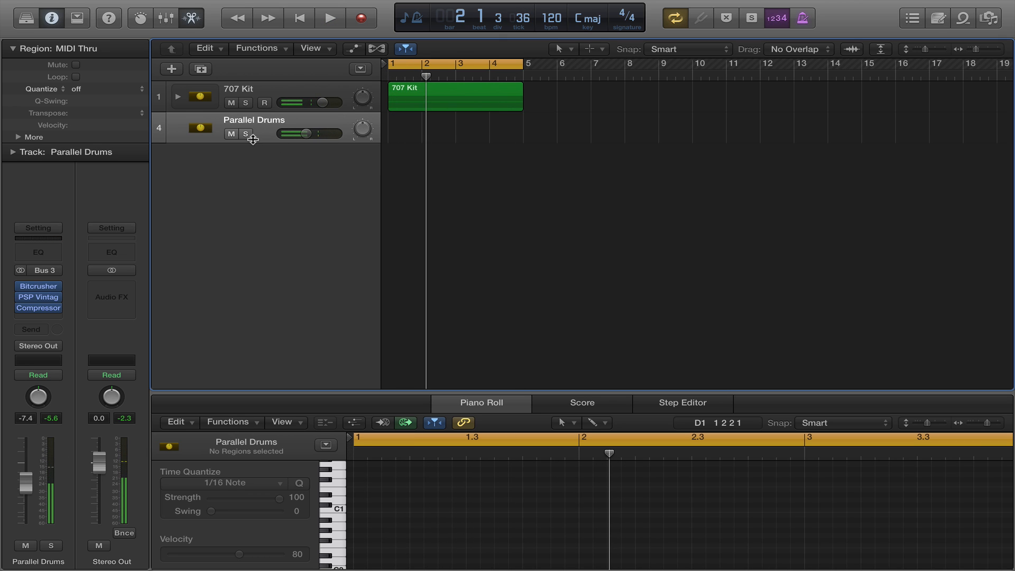
Step: Compare the drum loop with the compressed Parallel Drums track muted and unmuted, ending unmuted with playback stopped
left_click(231, 134)
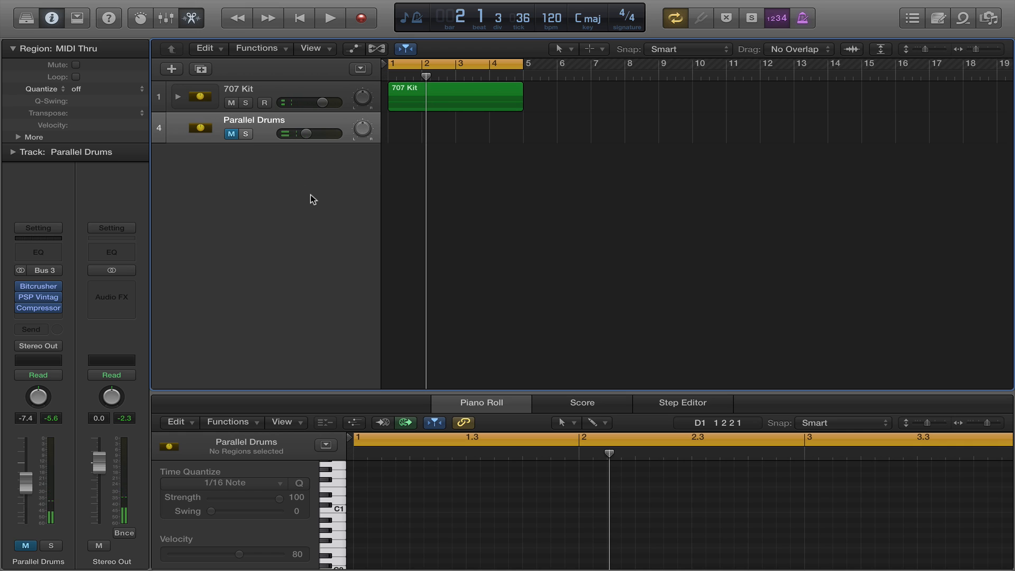
key("space")
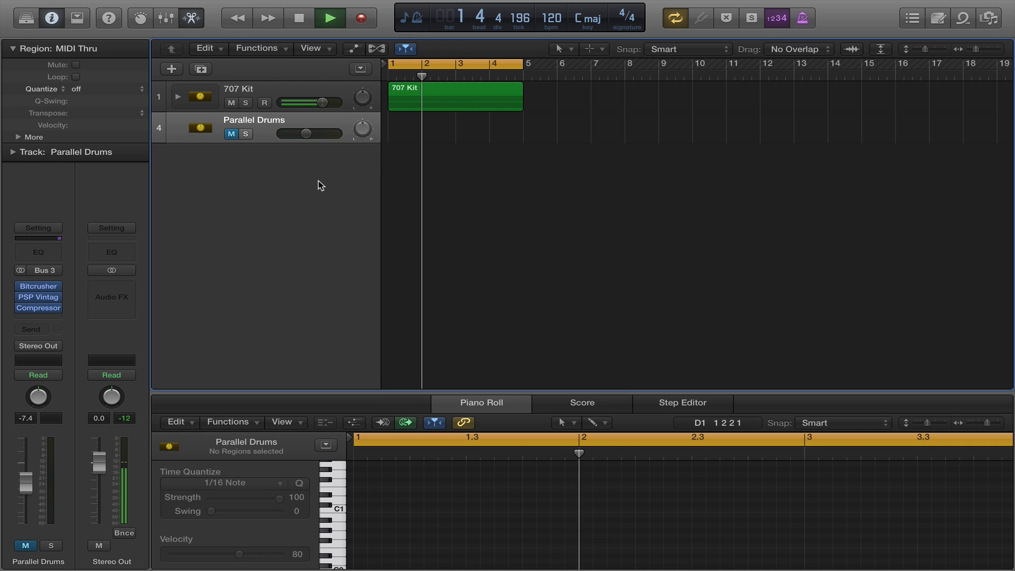
left_click(232, 134)
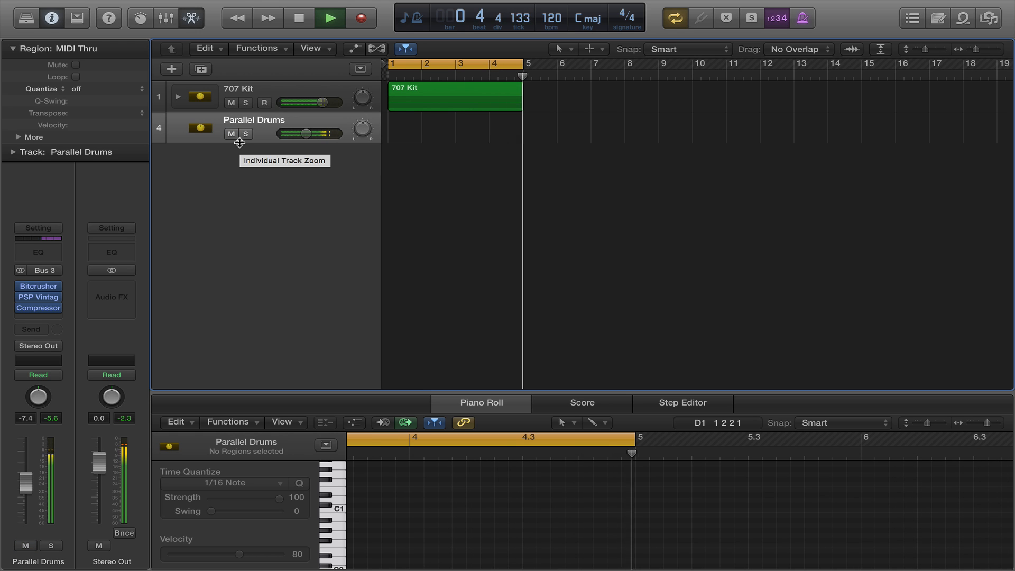
key("space")
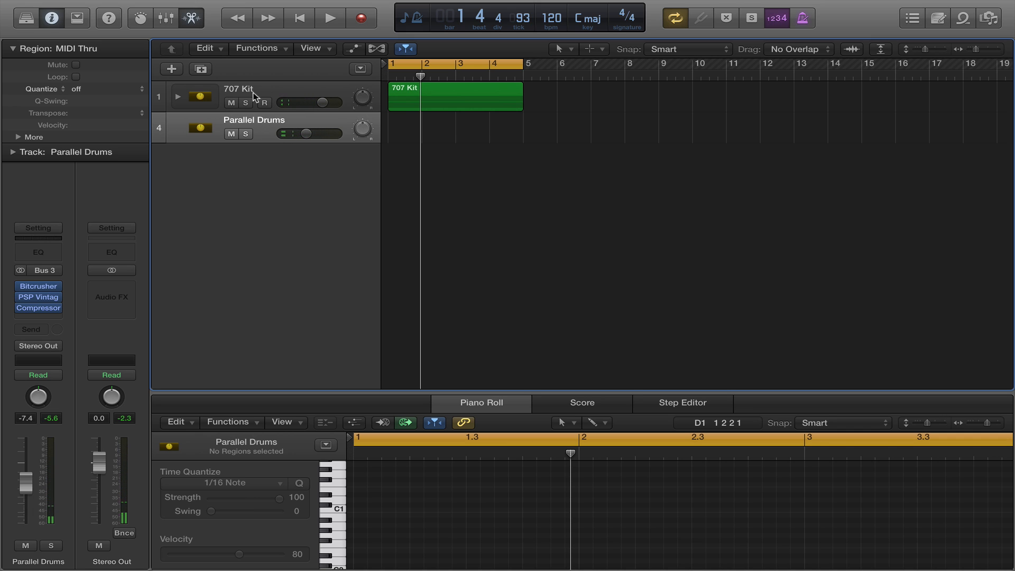
Step: Examine the 707 Kit and Parallel Drums channel strips by alternating between the two tracks, ending on Parallel Drums
left_click(268, 87)
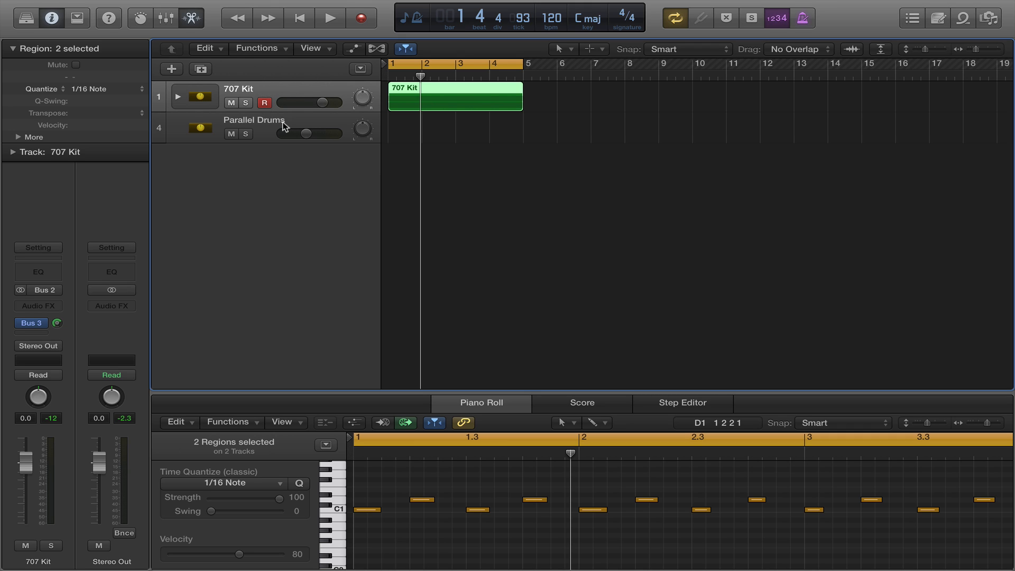
left_click(304, 120)
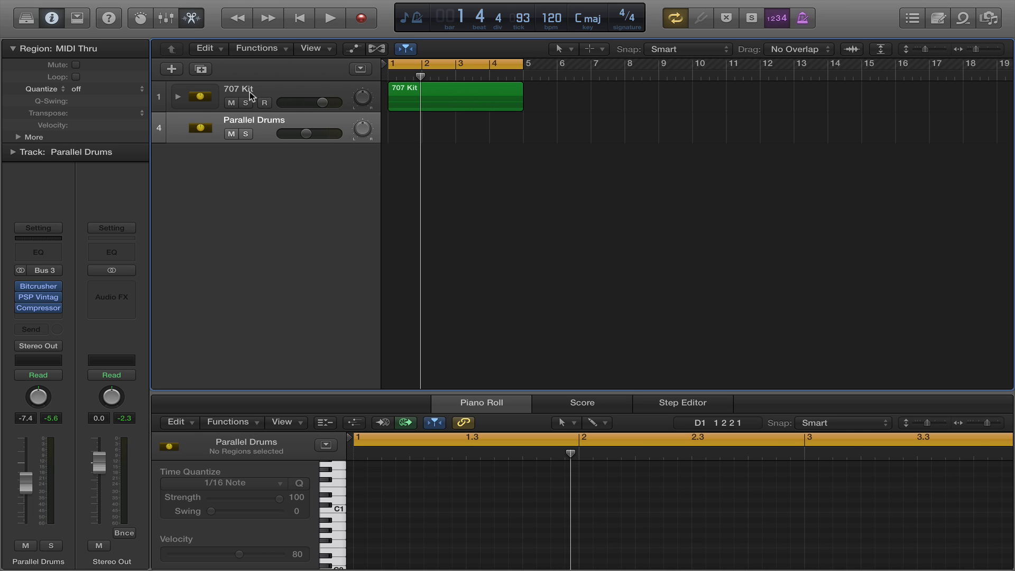
left_click(278, 92)
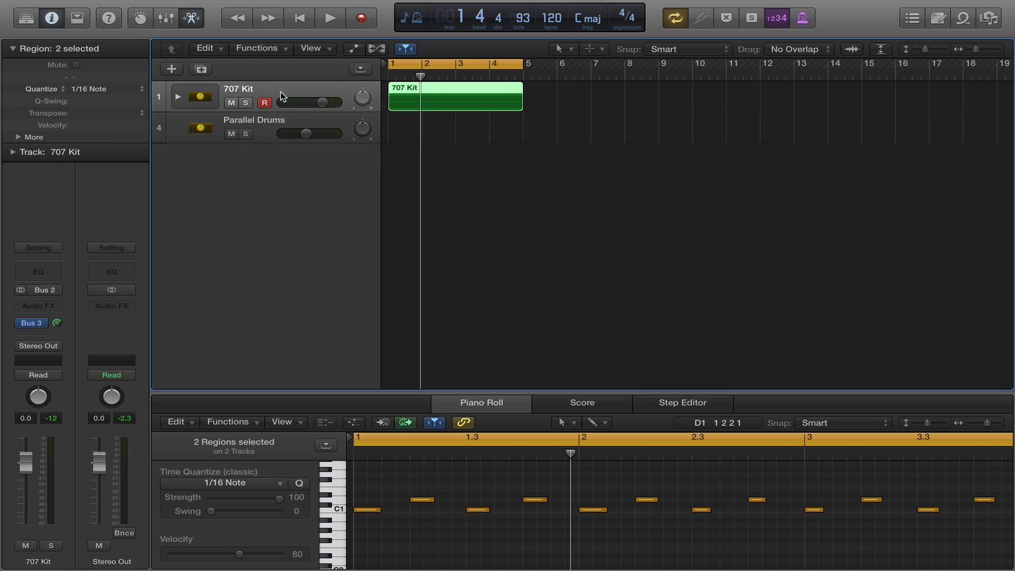
left_click(297, 117)
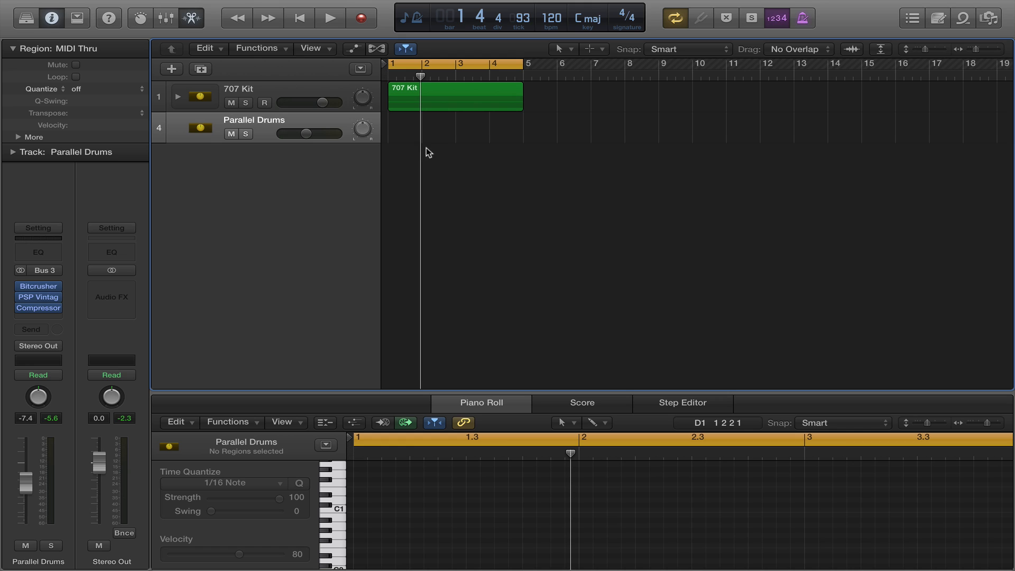